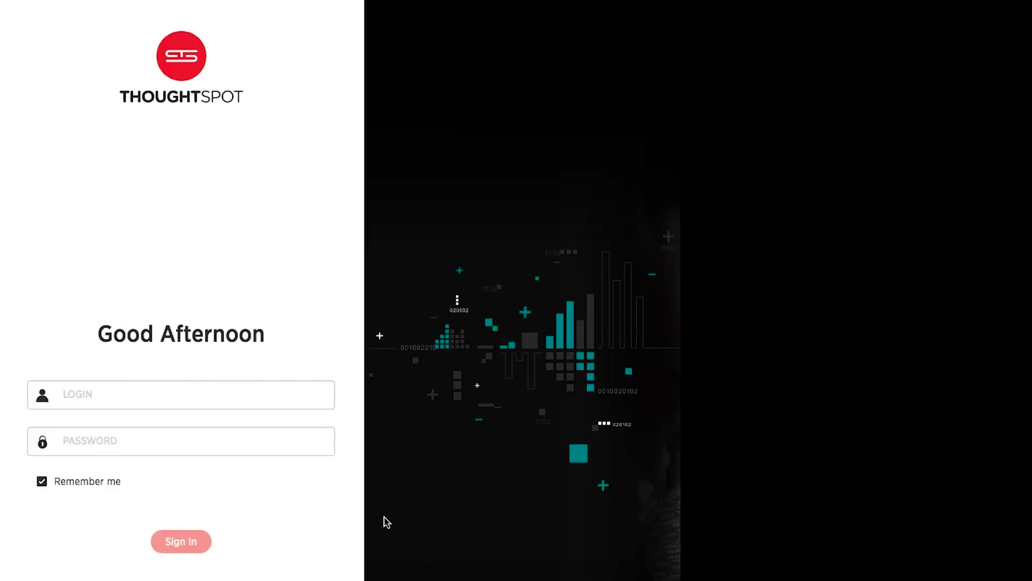
Step: Sign in to ThoughtSpot with the account's username and password
click(215, 402)
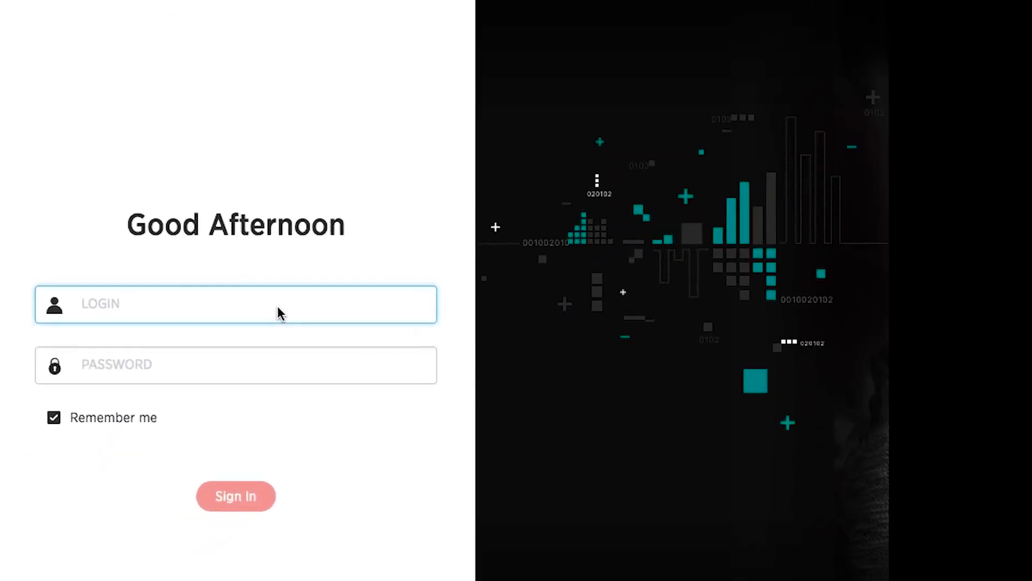
text(sean)
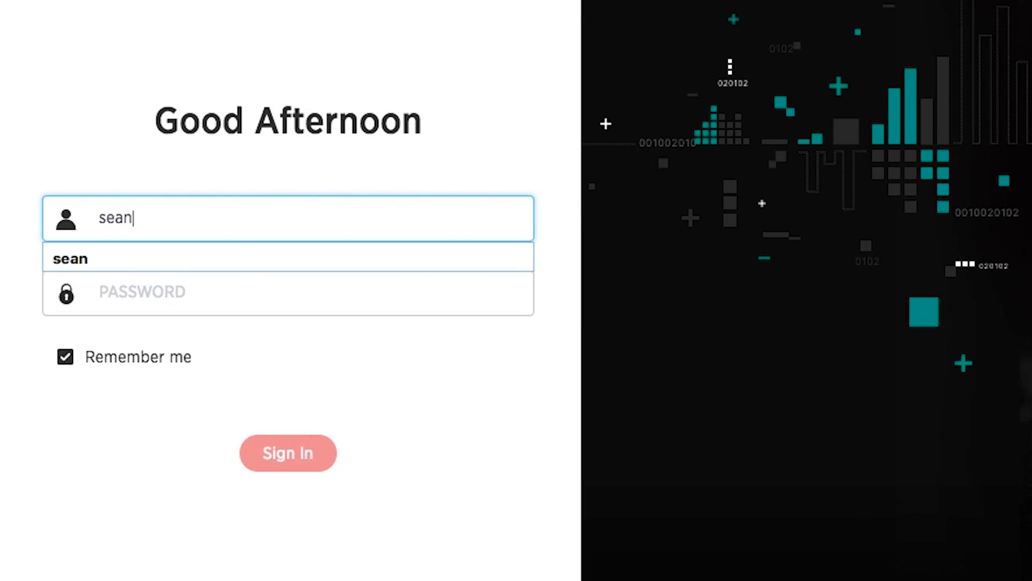
key(Tab)
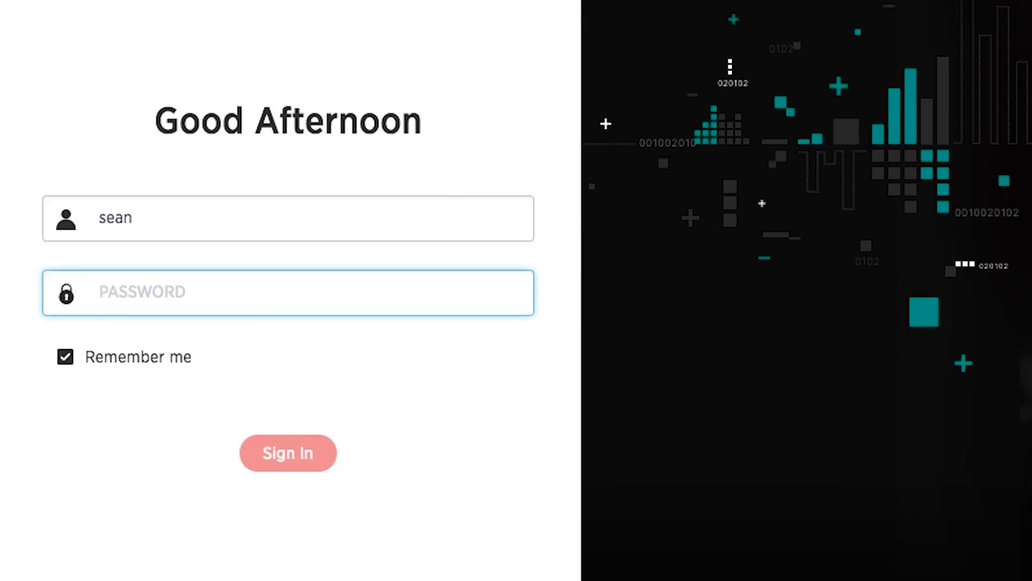
text(*****)
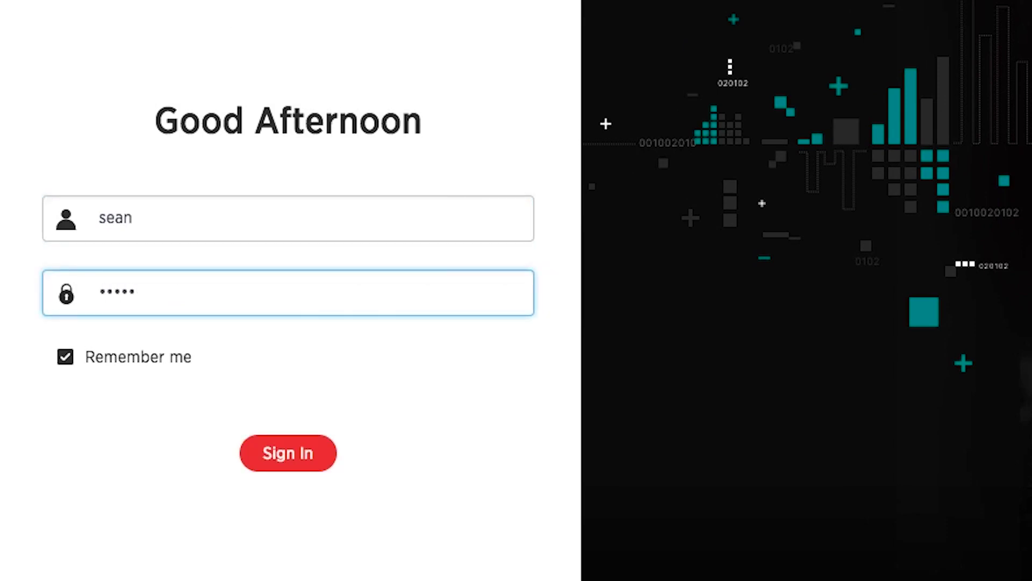
text(**)
click(291, 460)
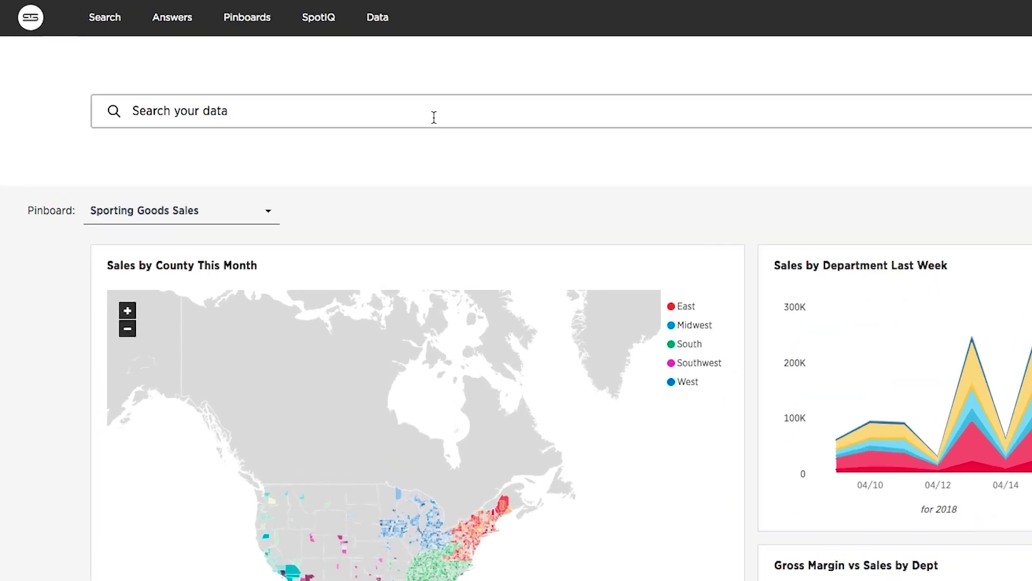
Step: Search 'sales department last month' to chart Total Sales by Department for March 2018
click(300, 79)
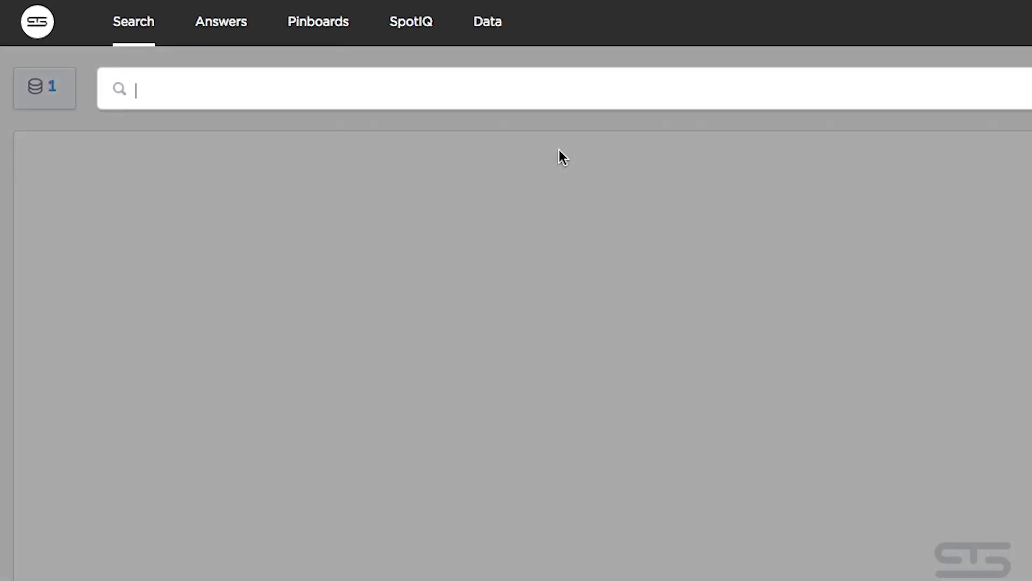
text(sal)
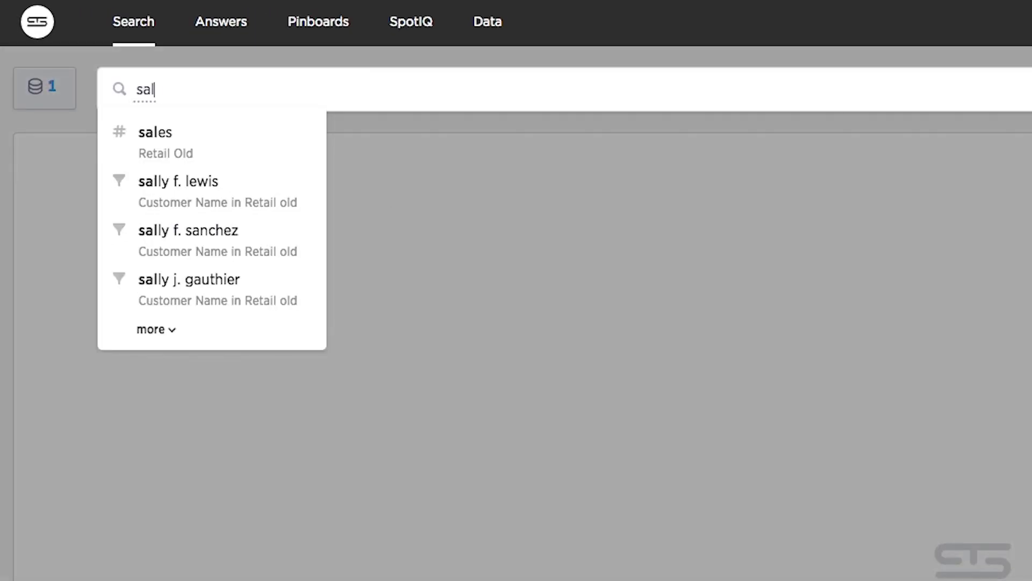
text(es depart)
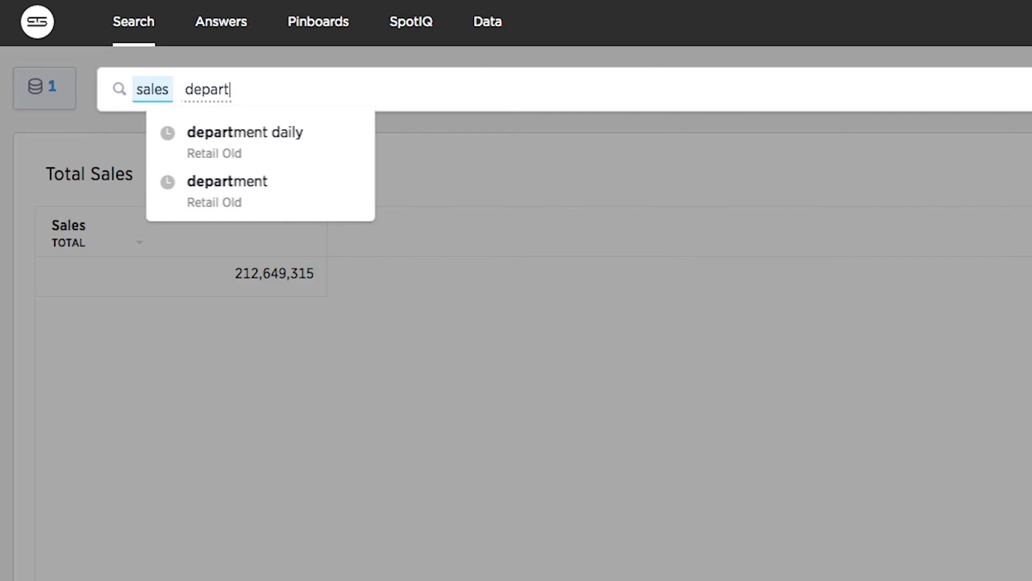
text(ment last mont)
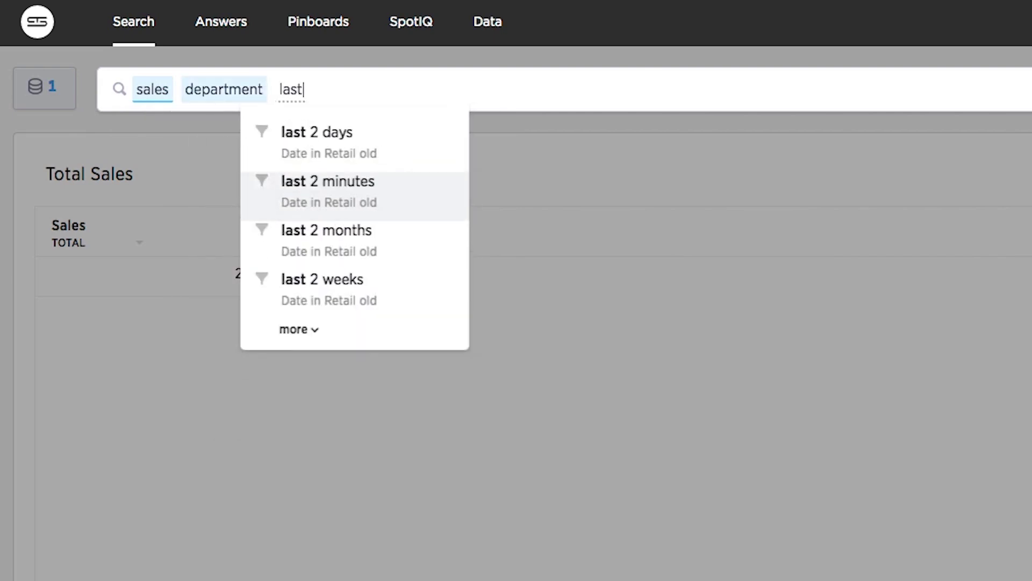
text(h)
key(Return)
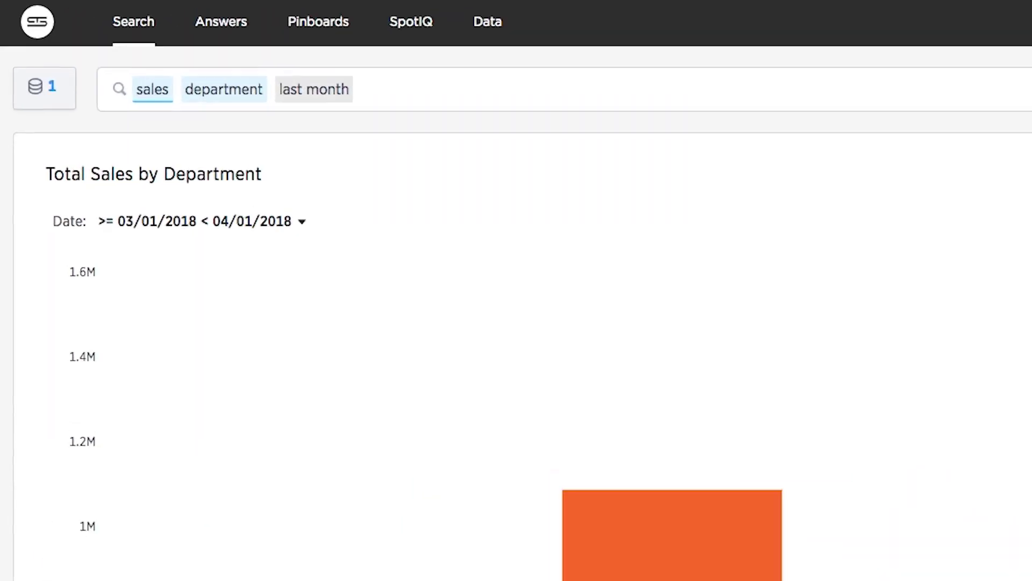
Step: Add 'daily' to the search for a daily line chart of sales by department
click(670, 54)
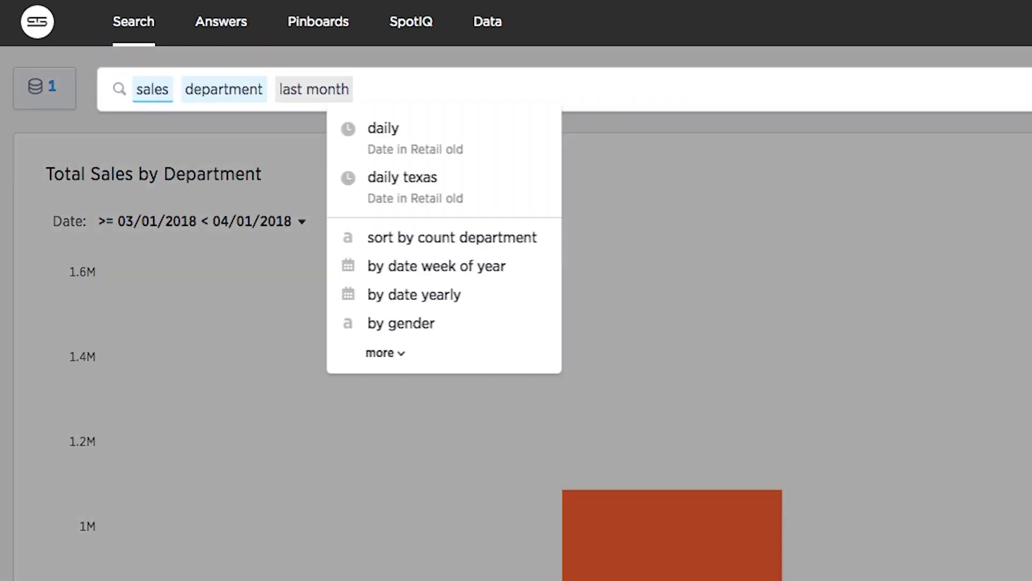
text(daily)
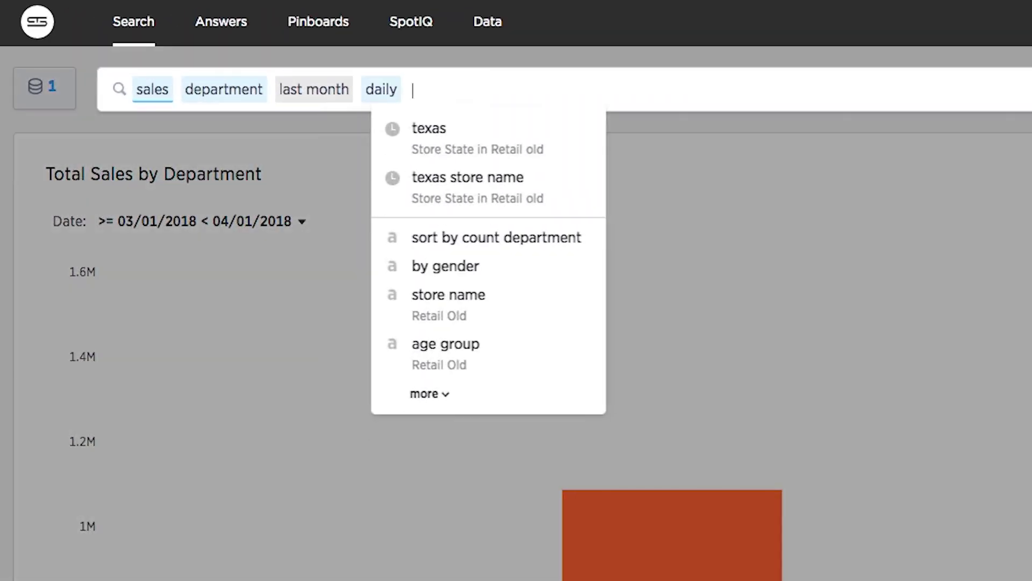
key(Return)
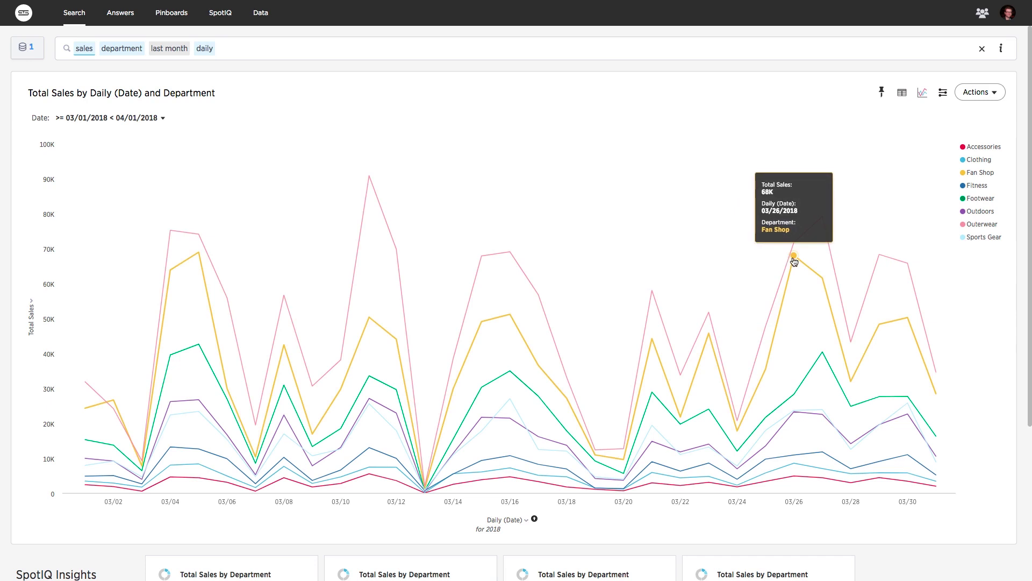
Step: Drill down on the Fan Shop 03/26/2018 sales point by Store Name
right_click(794, 258)
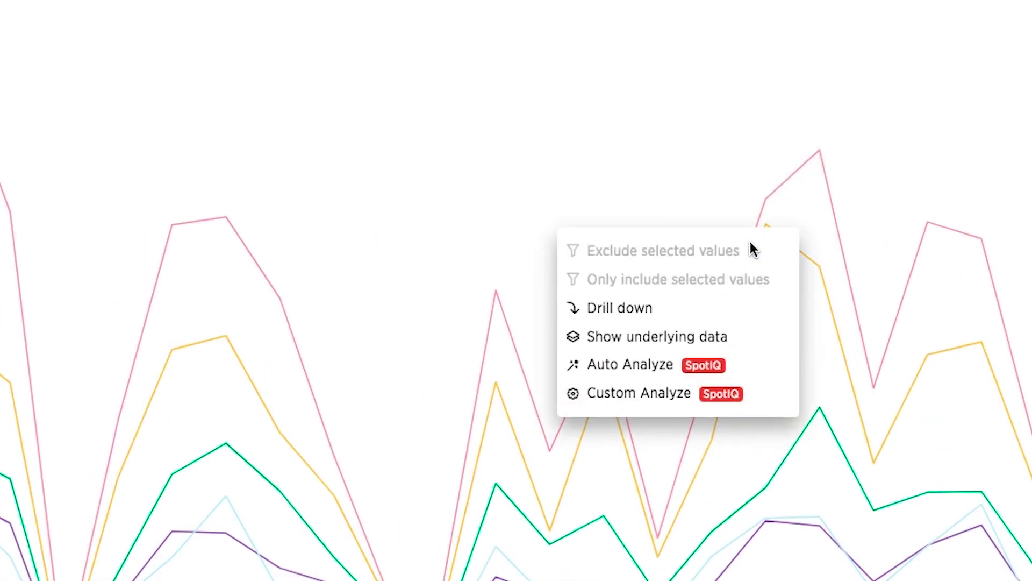
click(719, 307)
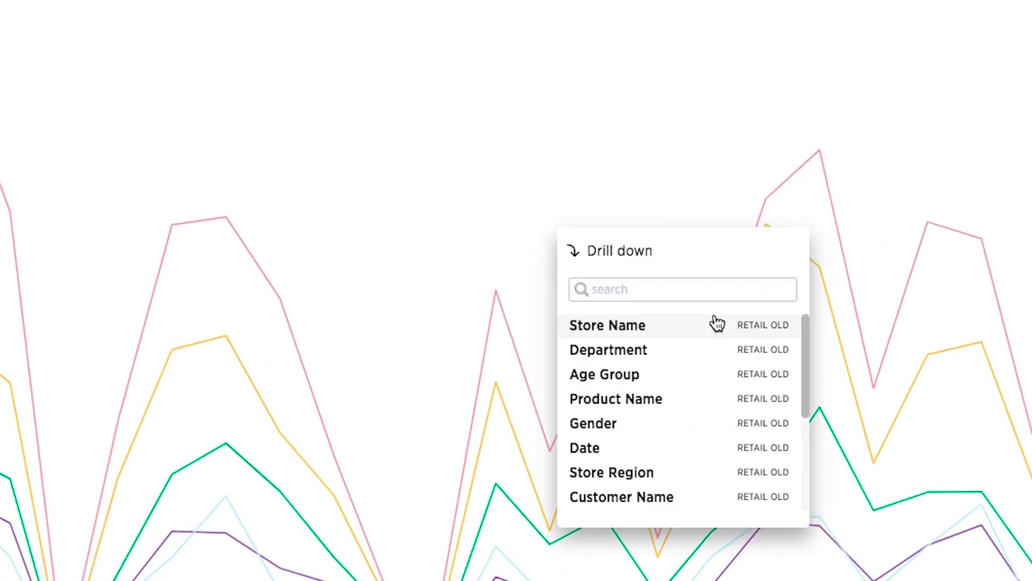
click(645, 326)
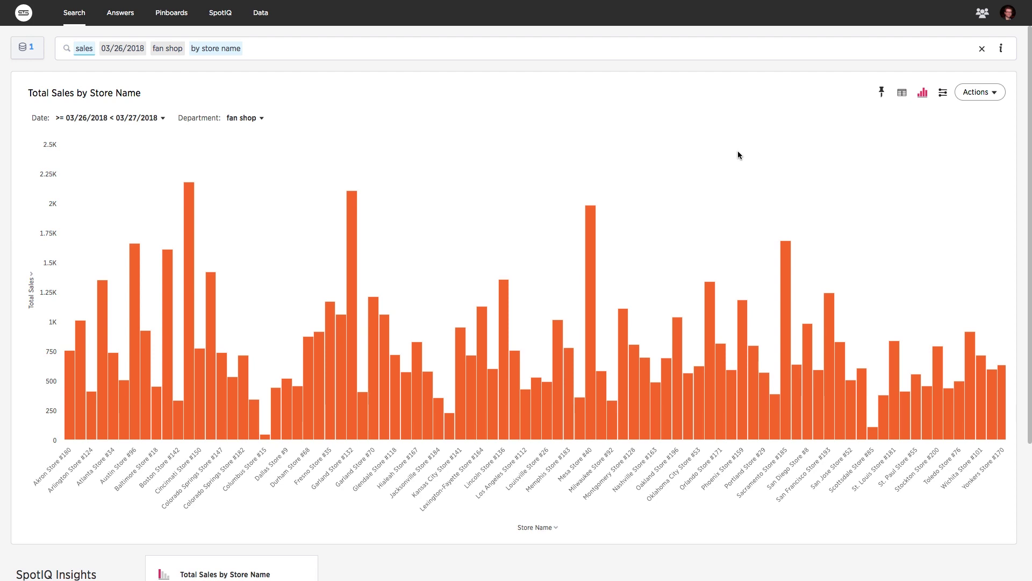
Step: Search sales of the Nike GSW #35 Durant jersey by age group and gender for Dallas Store #9
click(743, 48)
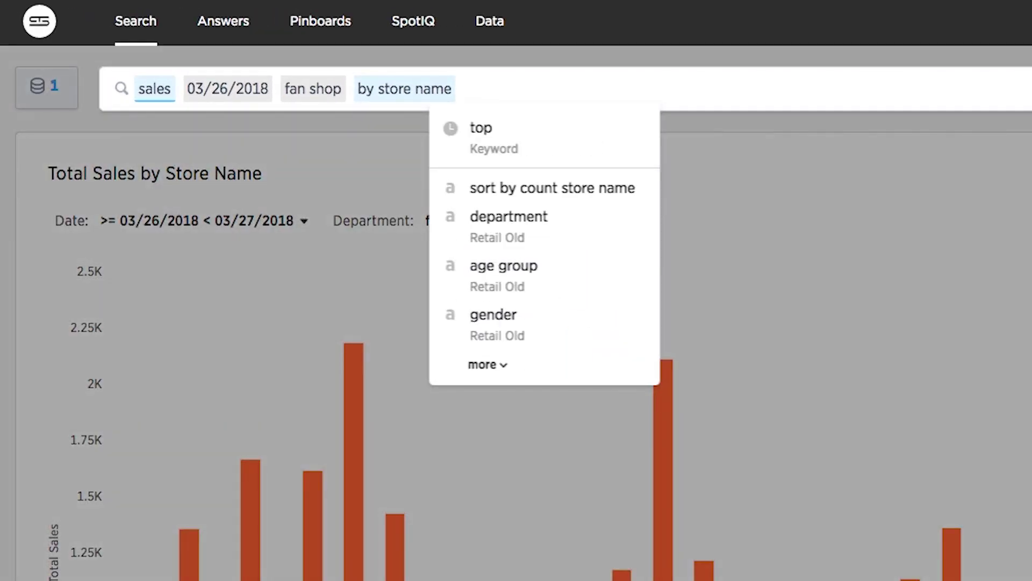
key(ctrl+a)
key(BackSpace)
text(sal)
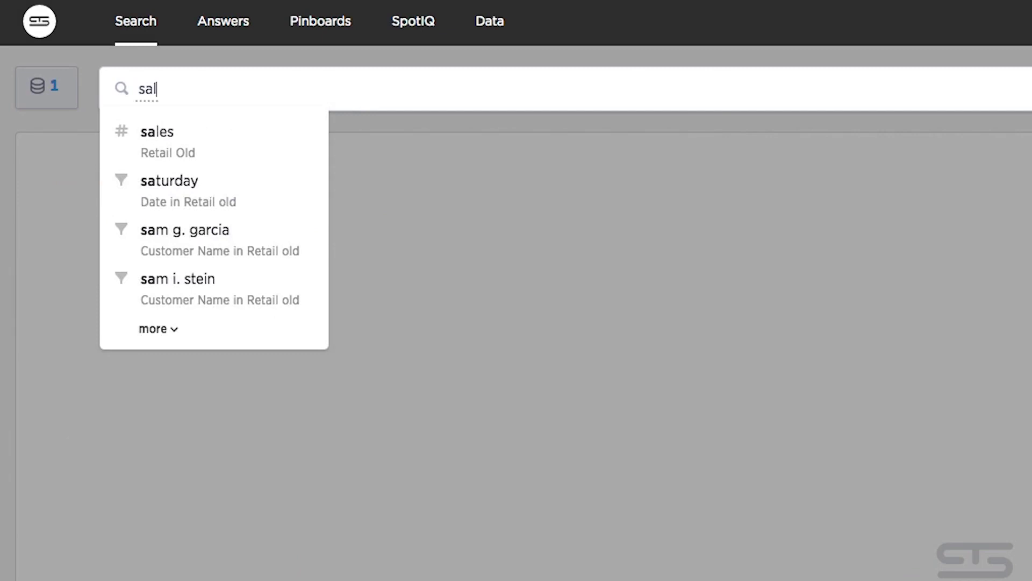
text(esdurant)
key(Return)
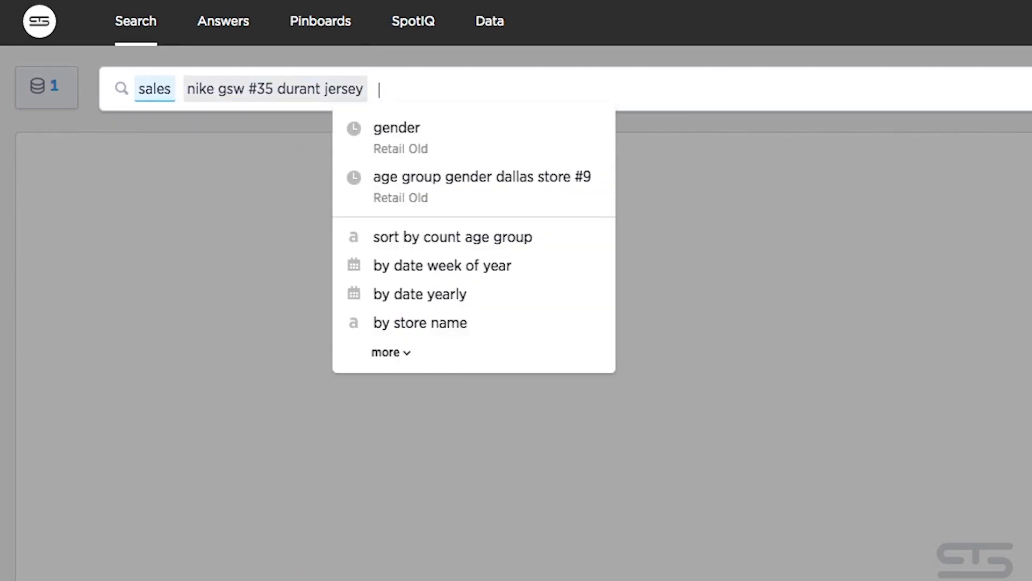
text(age group)
key(Return)
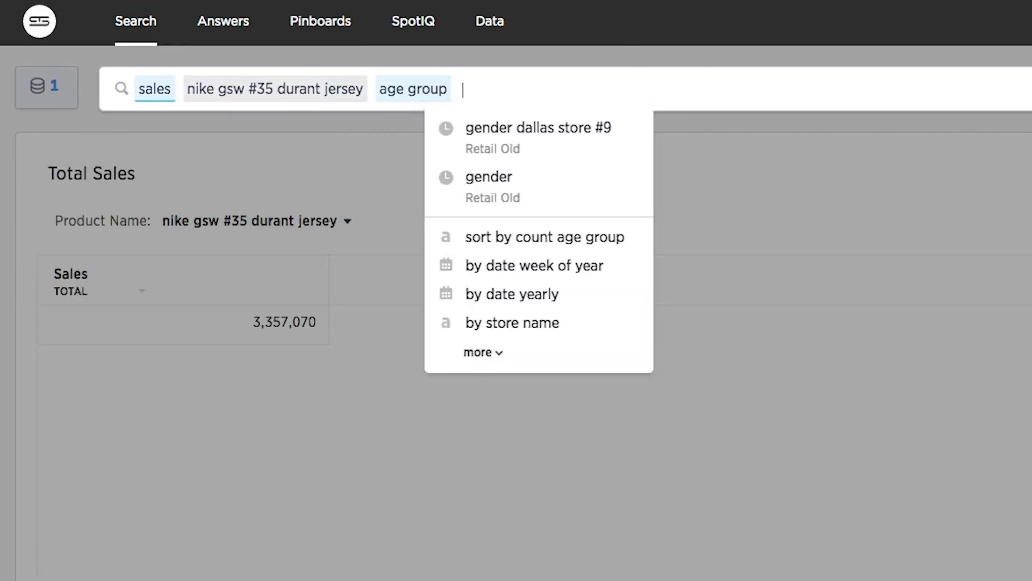
text(gender)
key(Return)
text(dalla)
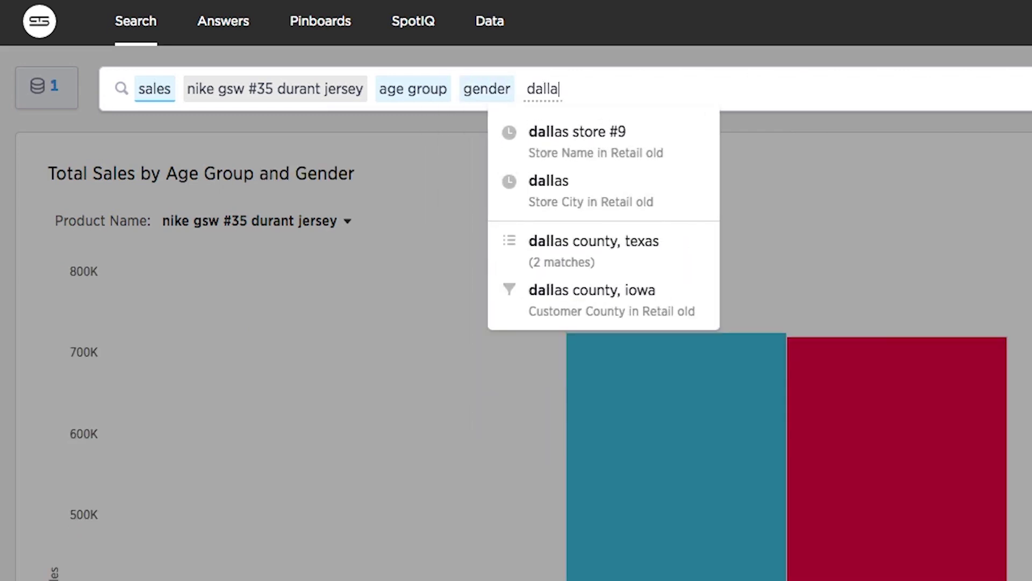
key(Return)
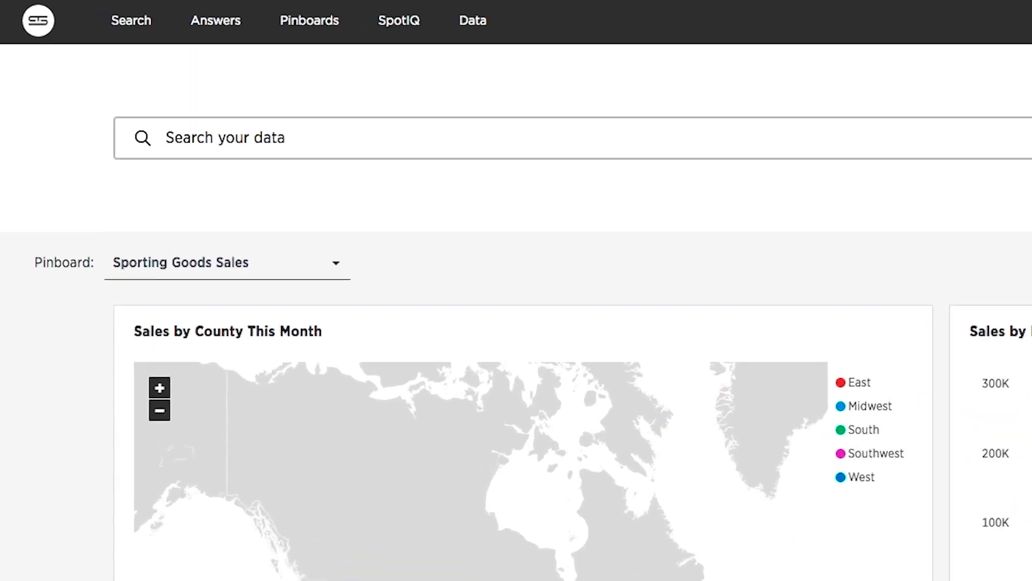
Step: Search 'jersey sales product name last week' and start a SpotIQ Auto Analyze on the chart
click(580, 77)
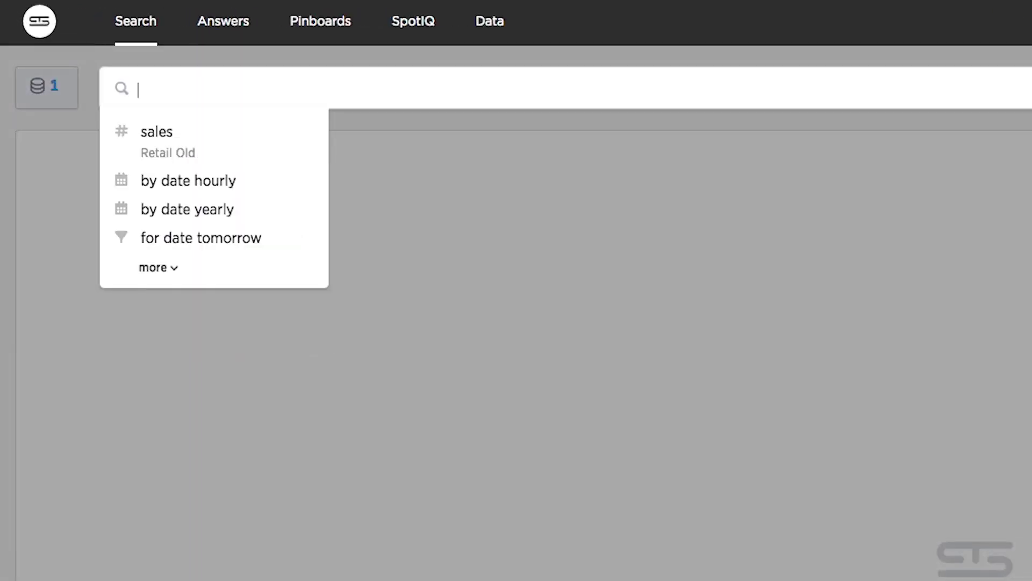
text(jersey sales product name )
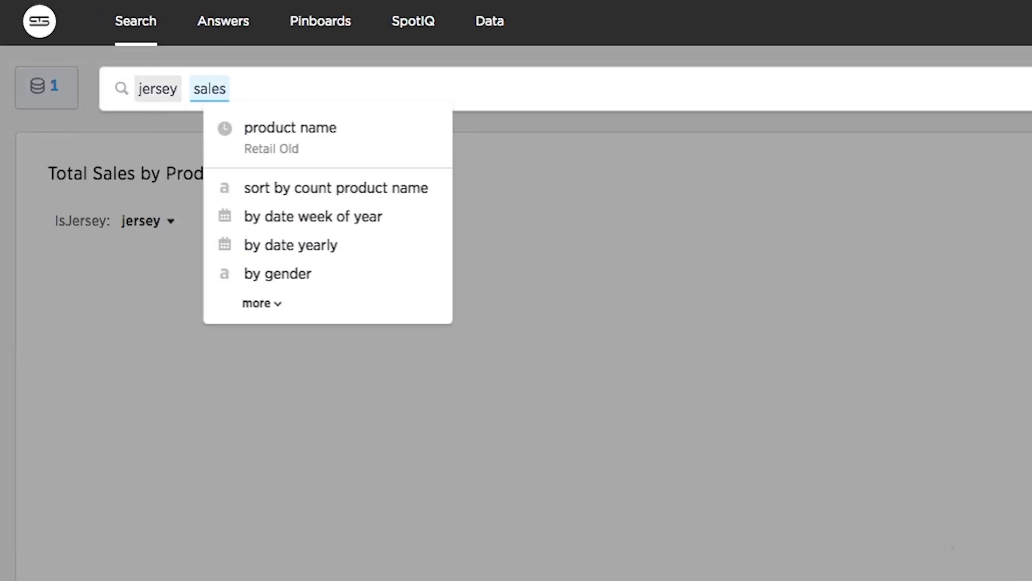
text(last week)
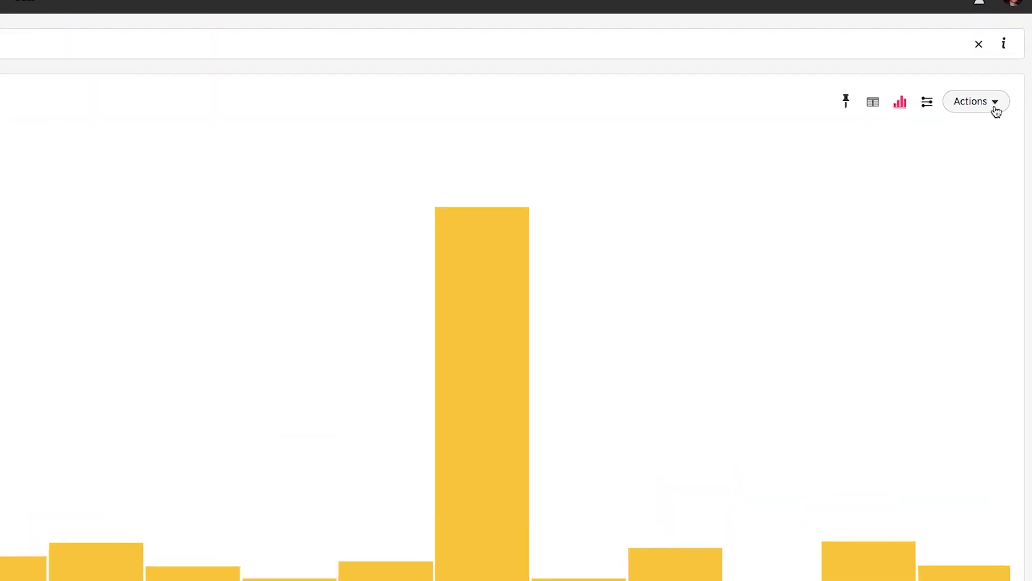
click(984, 93)
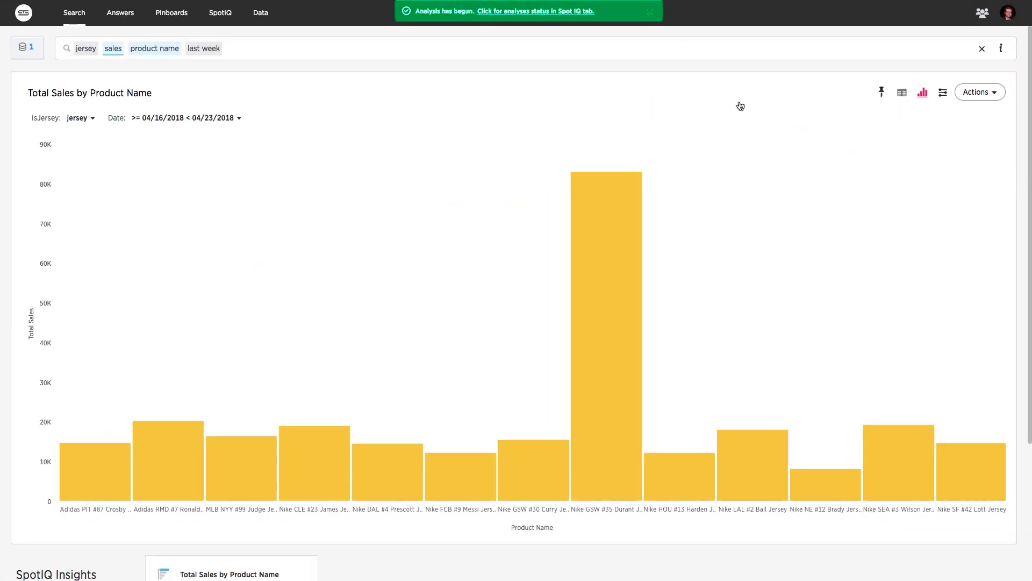
Step: Open the SpotIQ analysis status to view the 25 insights for Total Sales by Product Name
click(559, 12)
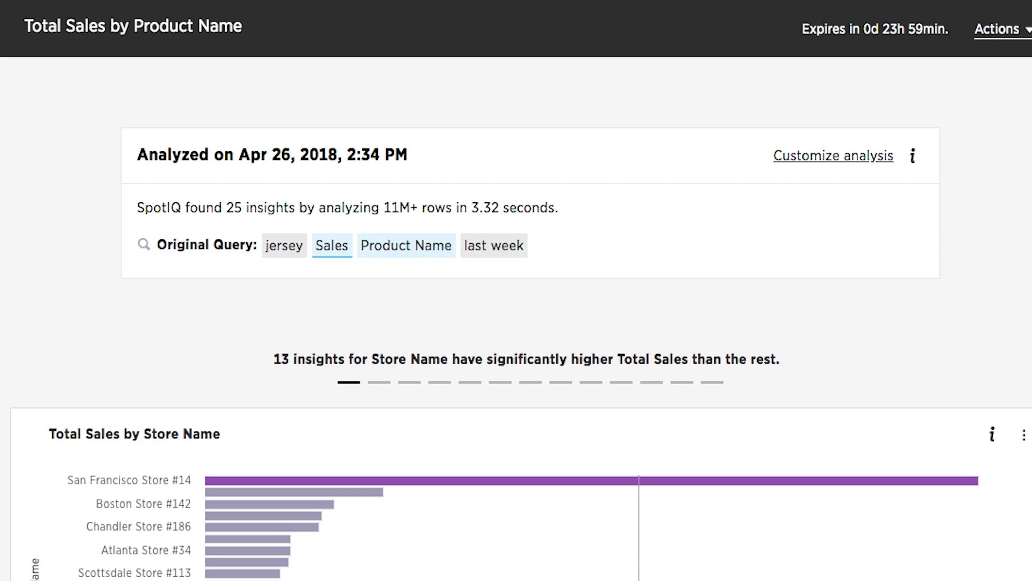
scroll(517, 291, down, 6)
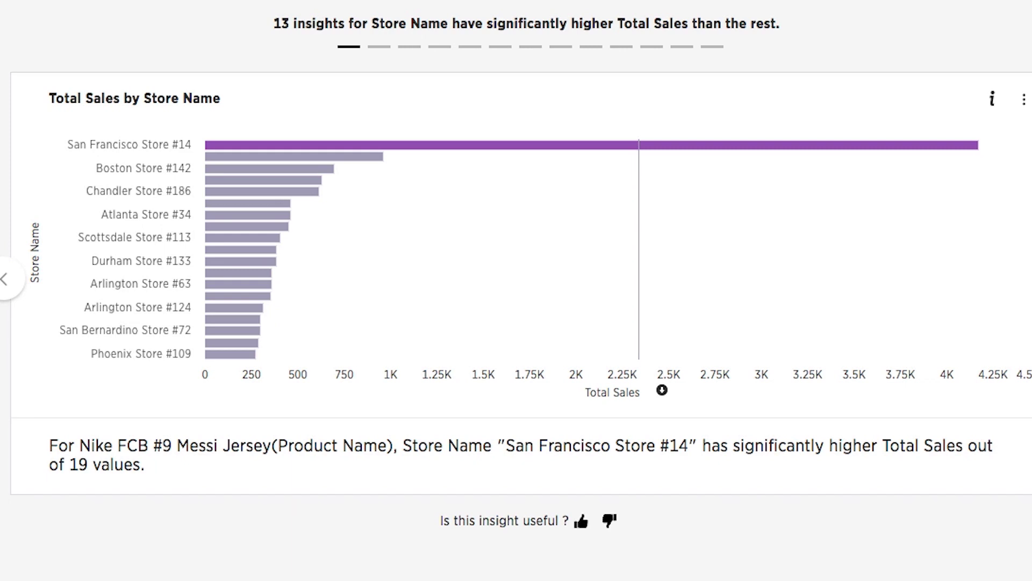
Step: Scroll through the Total Sales by Customer State and Curry jersey trend insights
scroll(516, 290, down, 10)
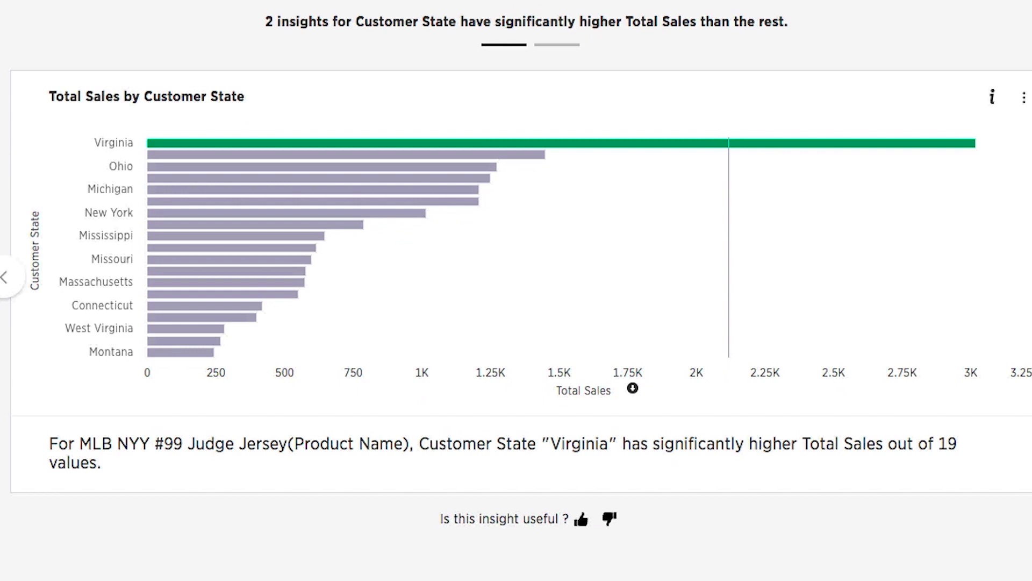
scroll(516, 290, down, 10)
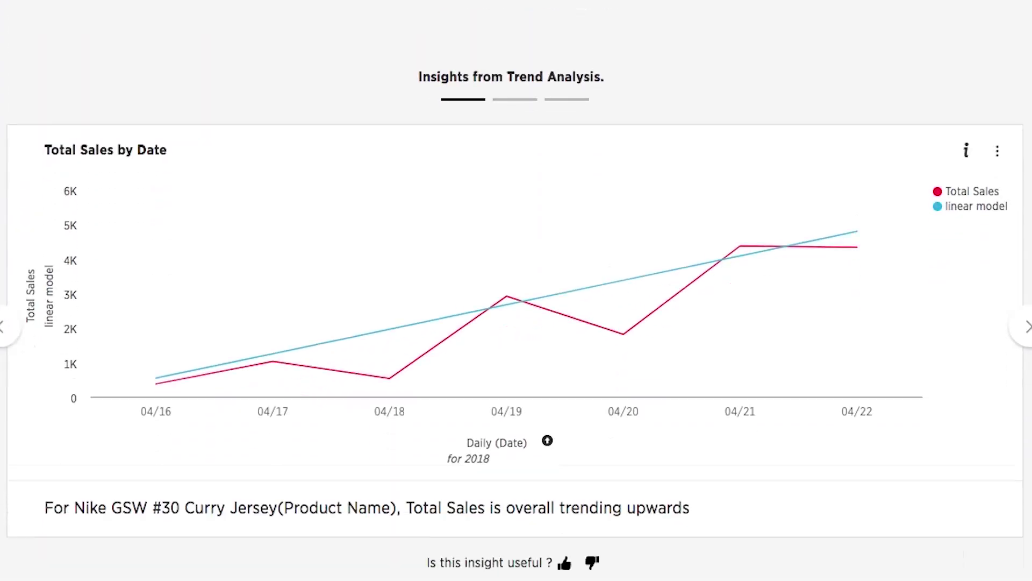